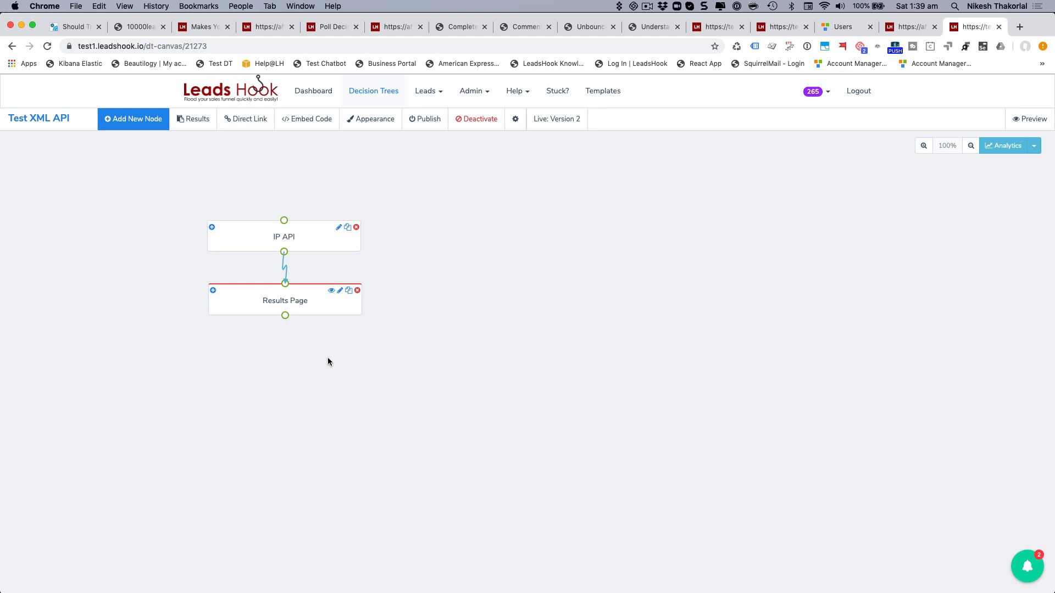
Browse the list of node types available to add, down to the API section, and close it without adding one.
{"action": "left_click", "coordinate": [142, 124]}
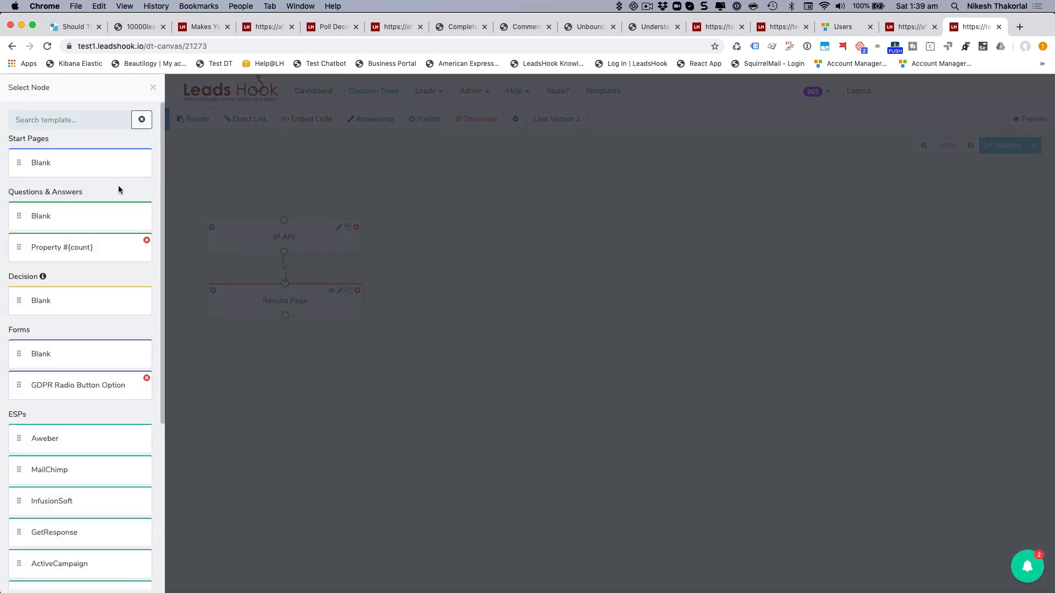
{"action": "scroll", "coordinate": [118, 443], "scroll_direction": "down", "scroll_amount": 5}
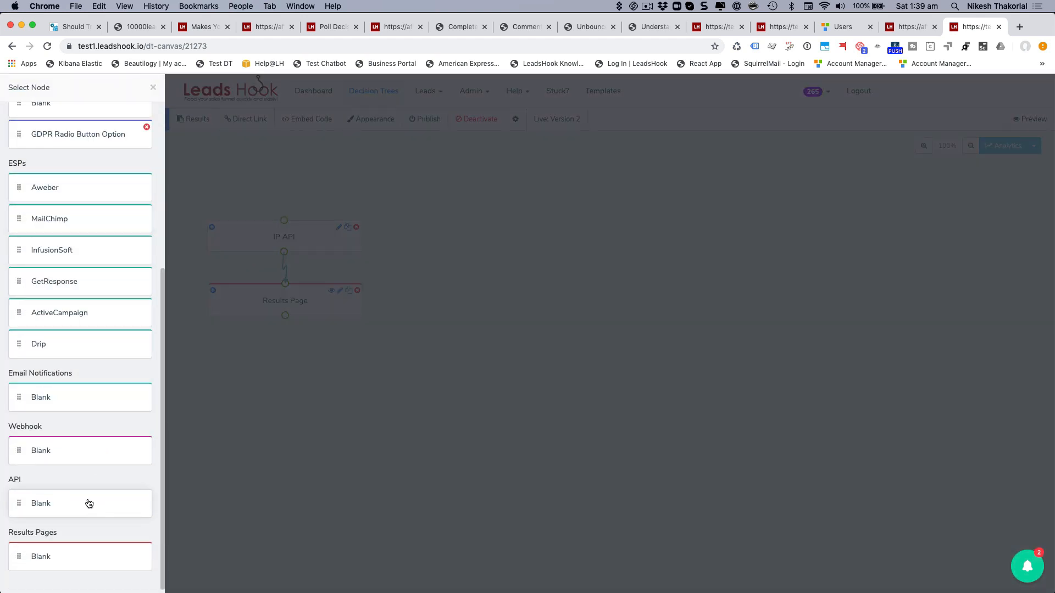
{"action": "left_click", "coordinate": [153, 89]}
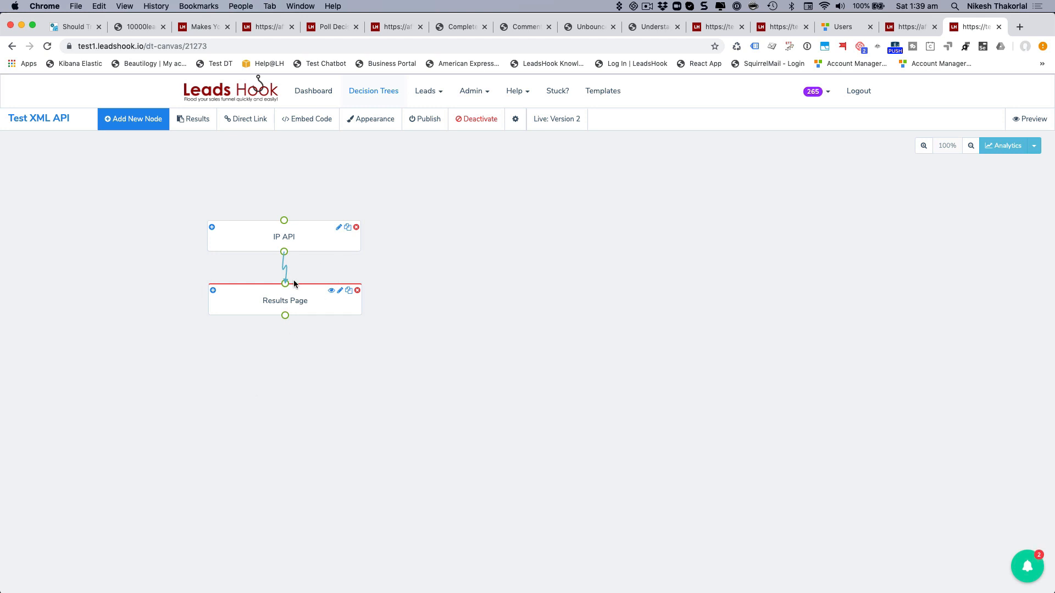
View the IP API node's properties and leave the editor without saving changes.
{"action": "left_click", "coordinate": [286, 239]}
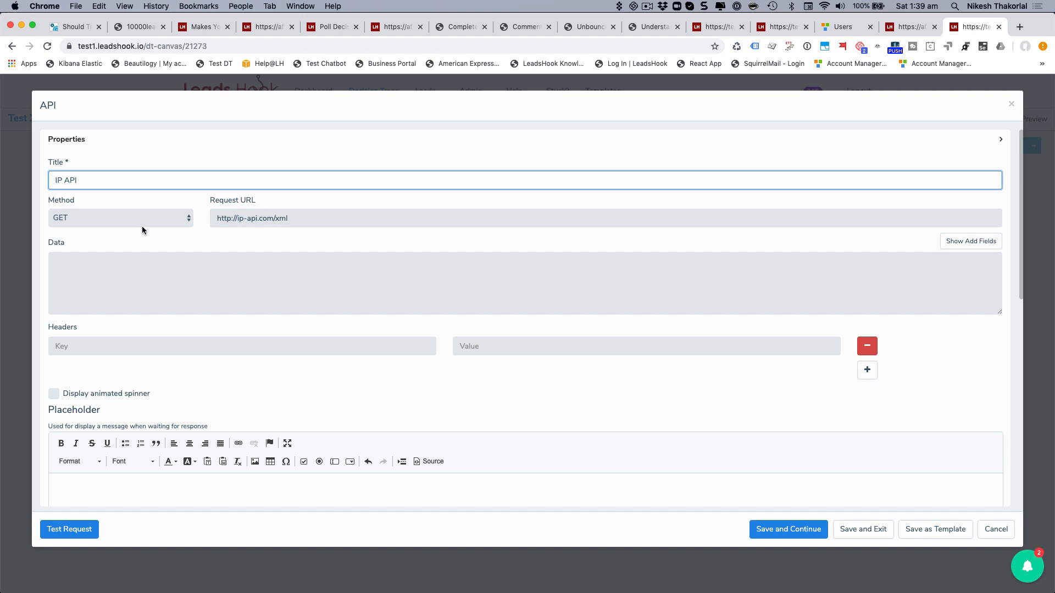
{"action": "left_click", "coordinate": [996, 529]}
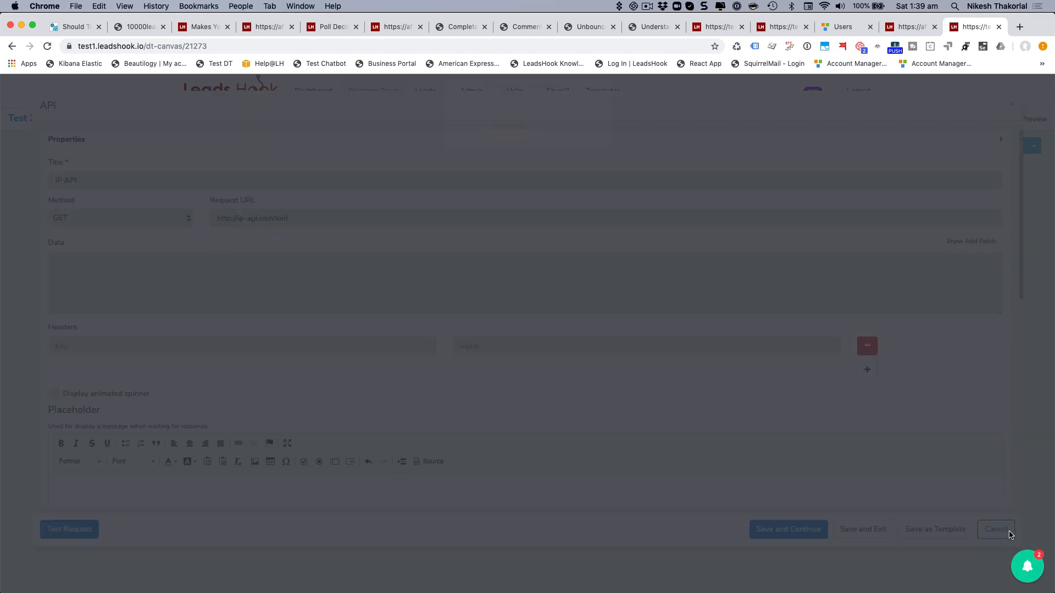
{"action": "left_click", "coordinate": [507, 156]}
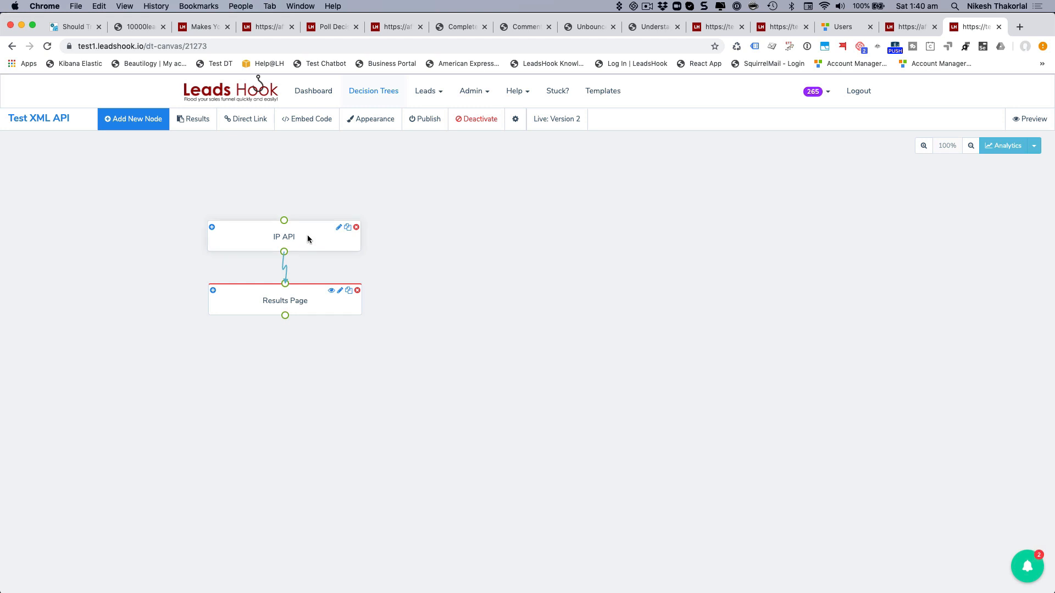
Open the IP API node for editing and check which request methods are available, leaving GET selected.
{"action": "left_click_drag", "start_coordinate": [306, 235], "coordinate": [315, 210]}
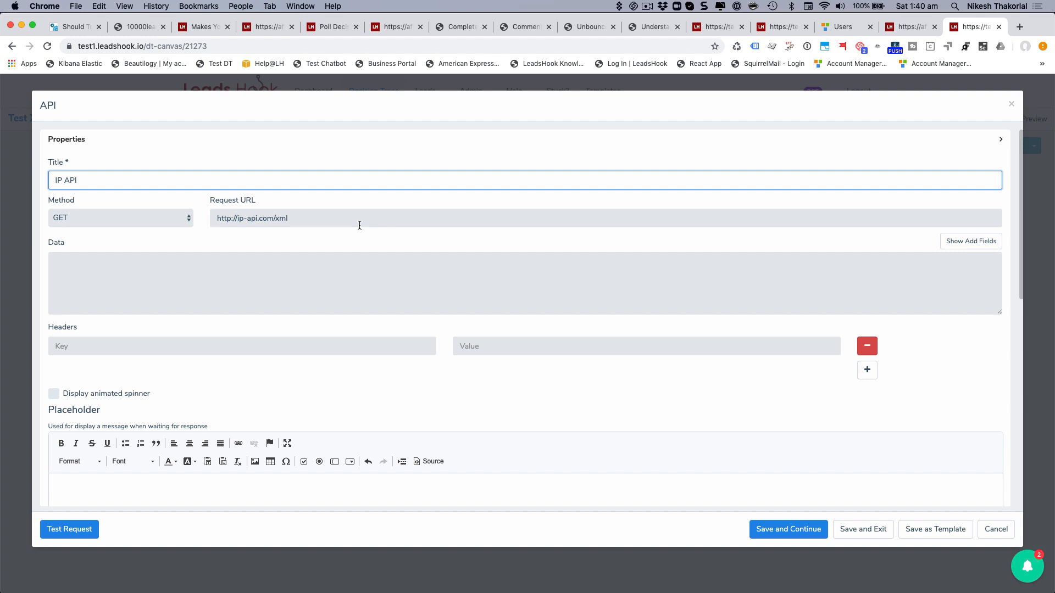
{"action": "left_click", "coordinate": [114, 220]}
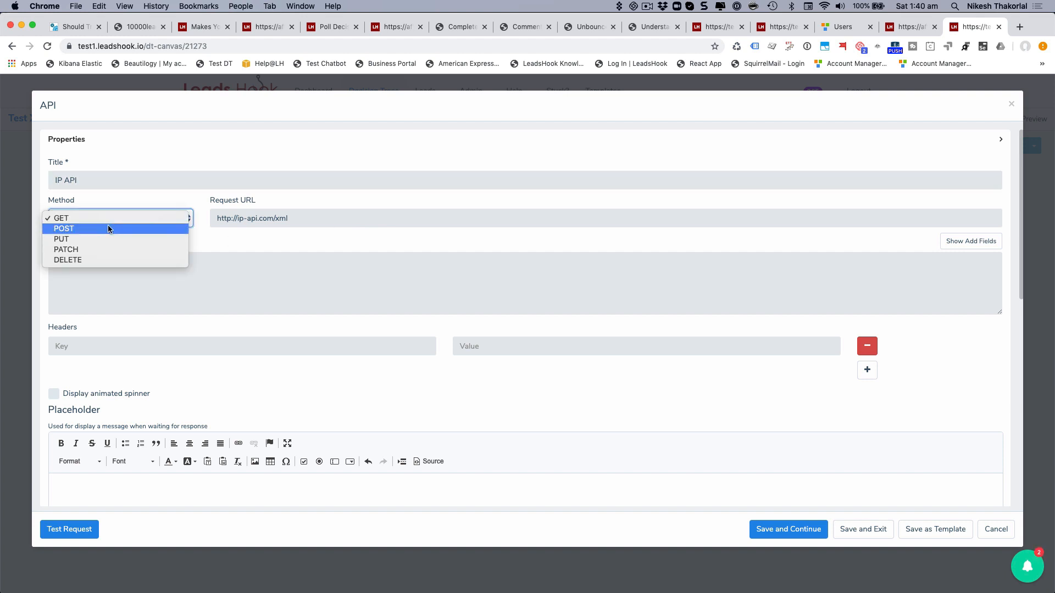
{"action": "left_click", "coordinate": [145, 157]}
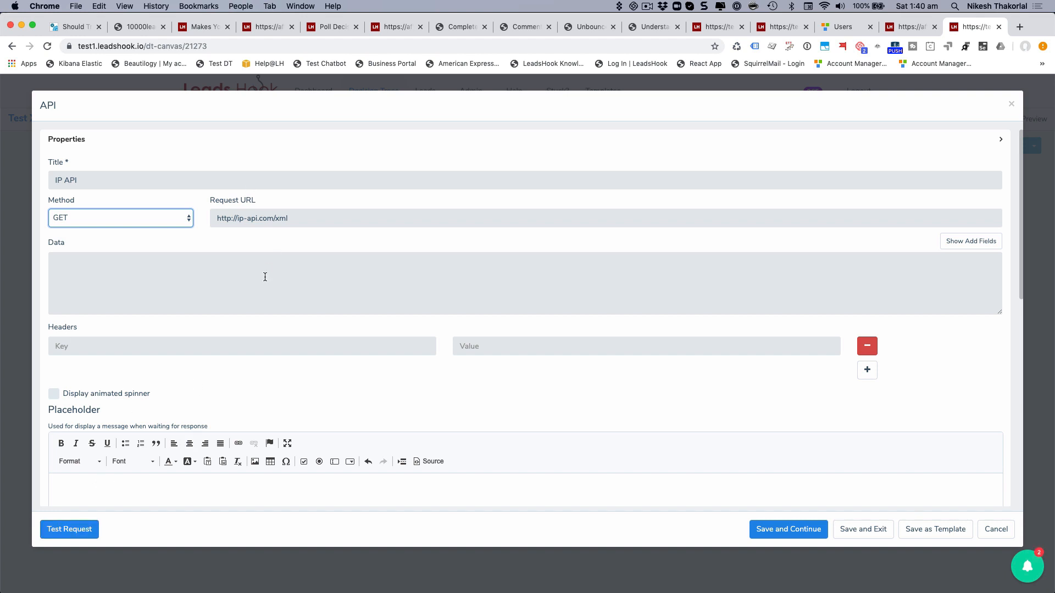
Run a test of the IP API request and examine the XML response body and its parsed fields.
{"action": "left_click", "coordinate": [64, 534]}
{"action": "left_click", "coordinate": [72, 534]}
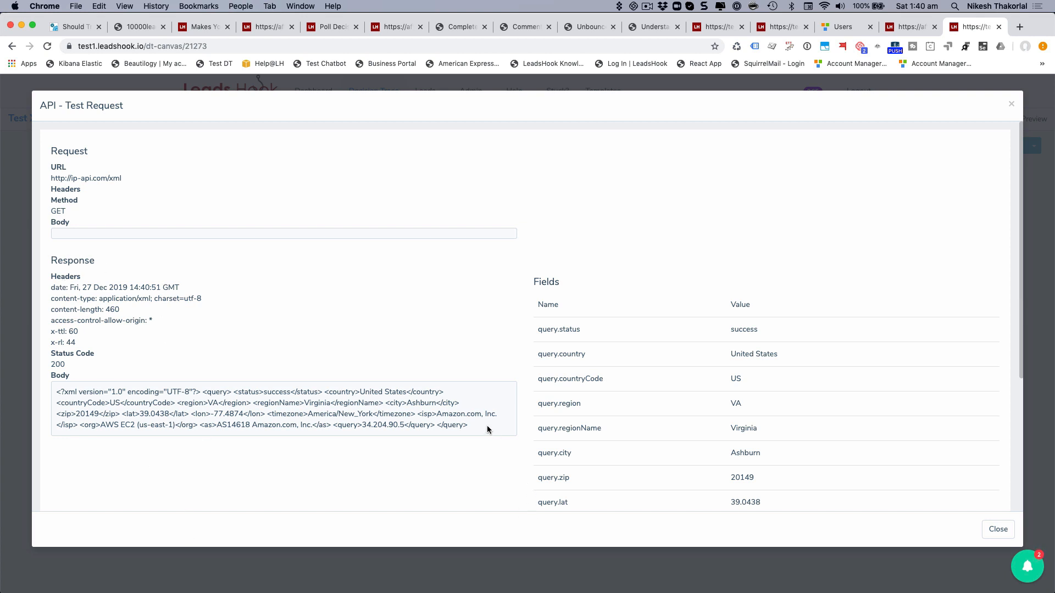
{"action": "left_click_drag", "start_coordinate": [488, 429], "coordinate": [256, 392]}
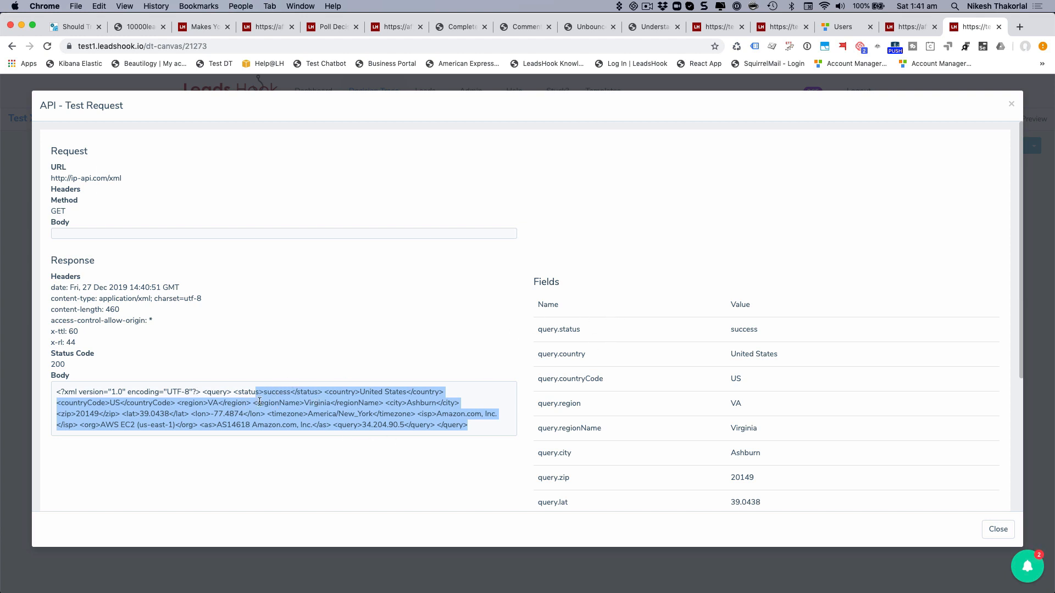
{"action": "scroll", "coordinate": [345, 402], "scroll_direction": "down", "scroll_amount": 1}
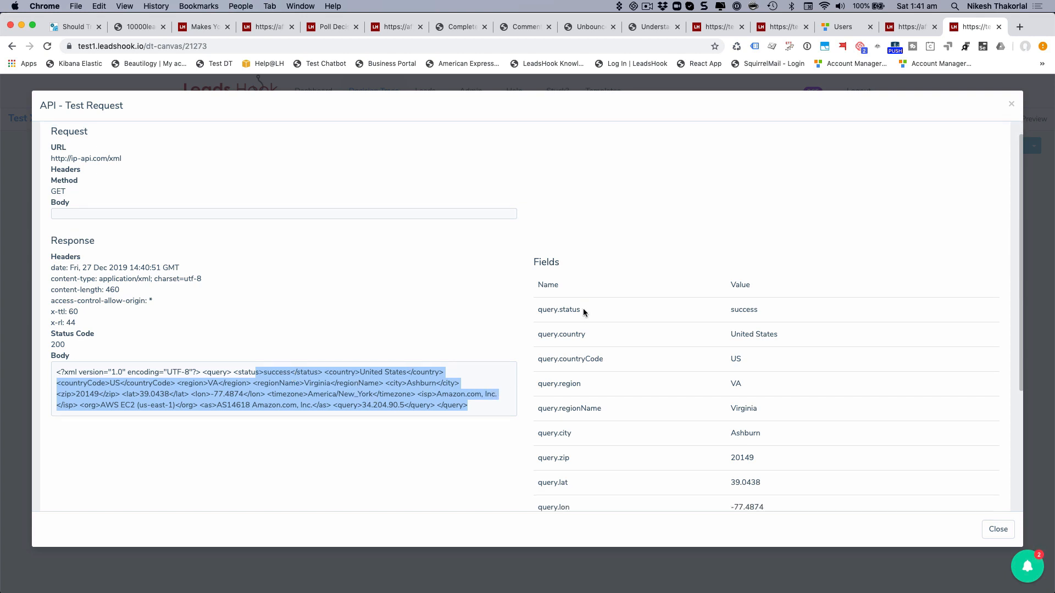
{"action": "scroll", "coordinate": [585, 299], "scroll_direction": "down", "scroll_amount": 3}
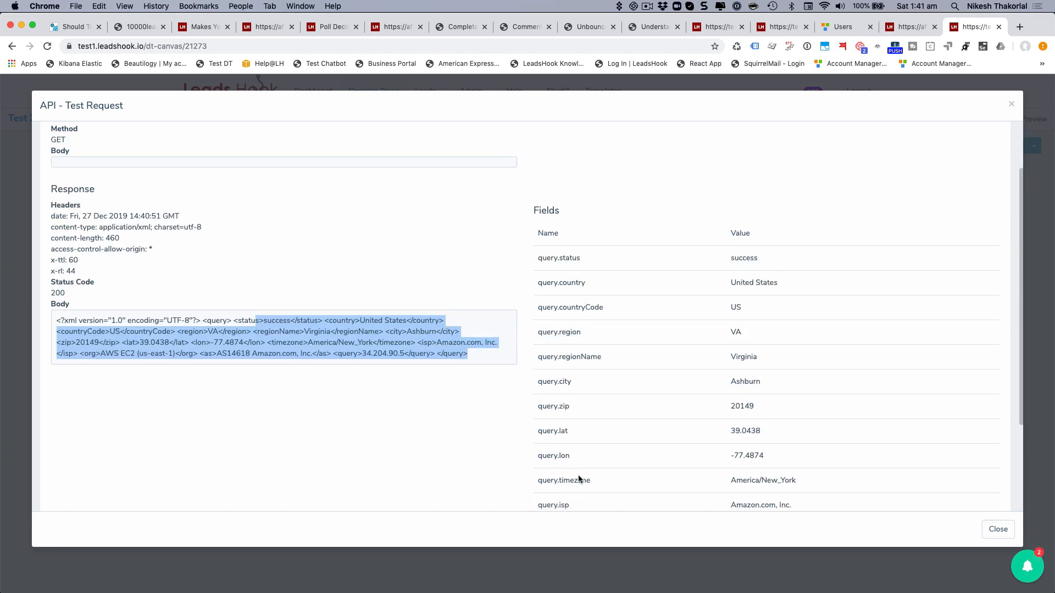
{"action": "scroll", "coordinate": [583, 267], "scroll_direction": "down", "scroll_amount": 2}
{"action": "scroll", "coordinate": [582, 263], "scroll_direction": "down", "scroll_amount": 5}
{"action": "scroll", "coordinate": [582, 263], "scroll_direction": "up", "scroll_amount": 7}
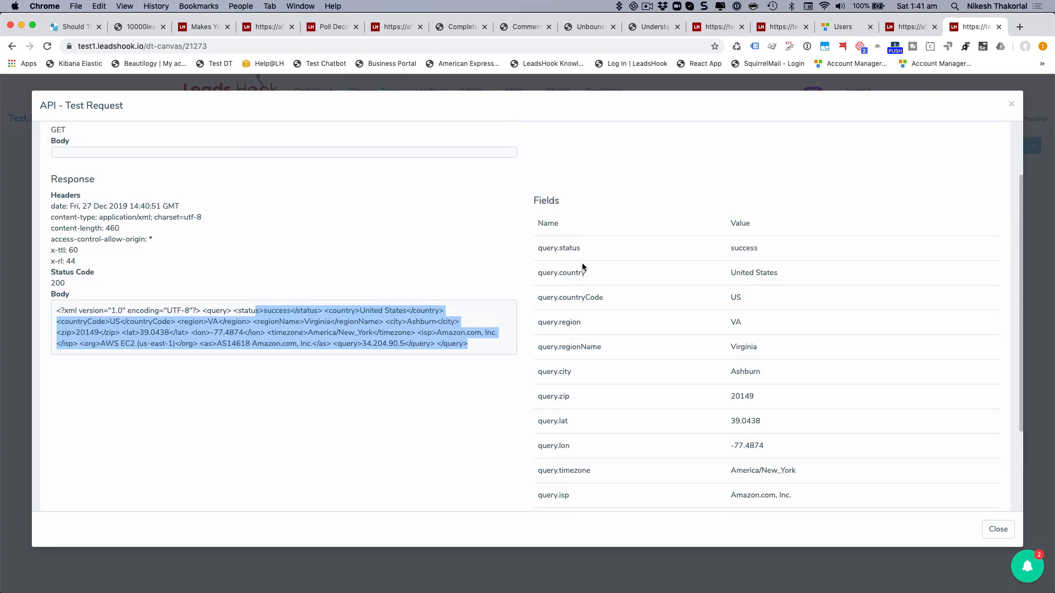
{"action": "scroll", "coordinate": [576, 395], "scroll_direction": "down", "scroll_amount": 7}
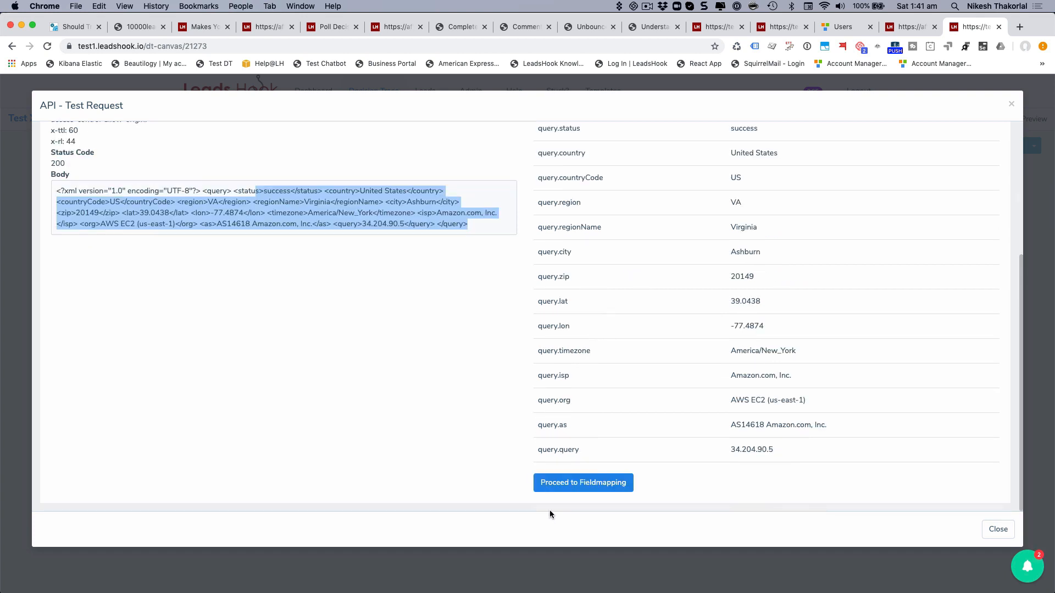
Proceed to field mapping, review which custom field each API response property is mapped to, and close the mapper.
{"action": "left_click", "coordinate": [568, 486]}
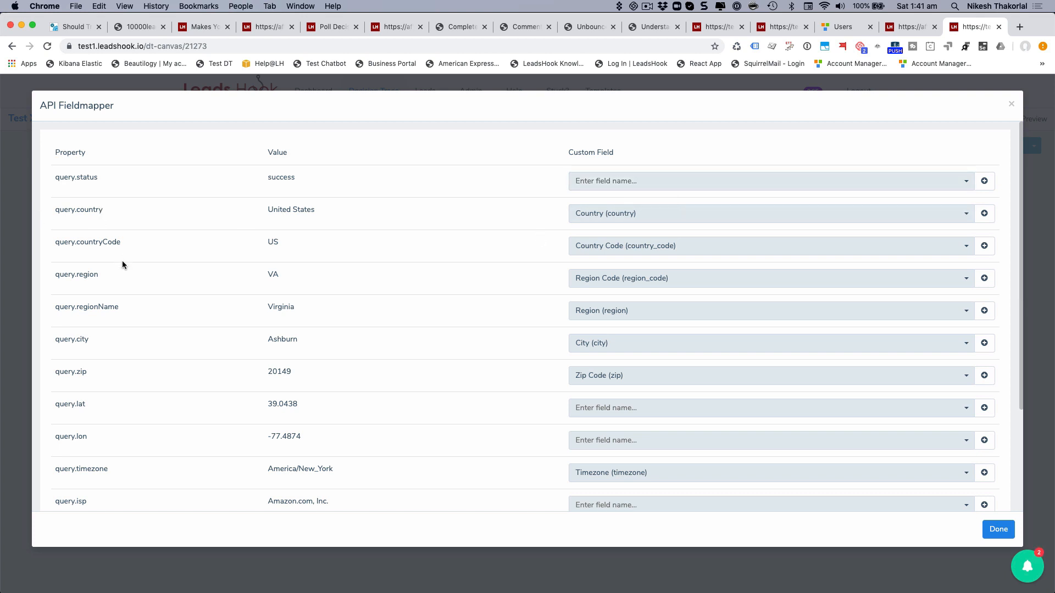
{"action": "scroll", "coordinate": [129, 384], "scroll_direction": "down", "scroll_amount": 2}
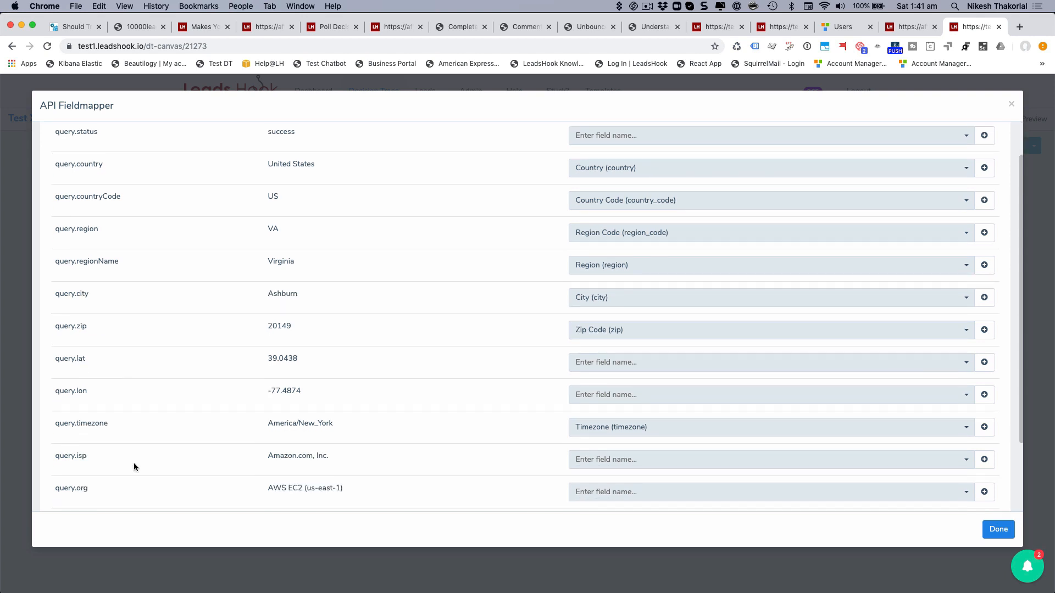
{"action": "scroll", "coordinate": [133, 462], "scroll_direction": "up", "scroll_amount": 2}
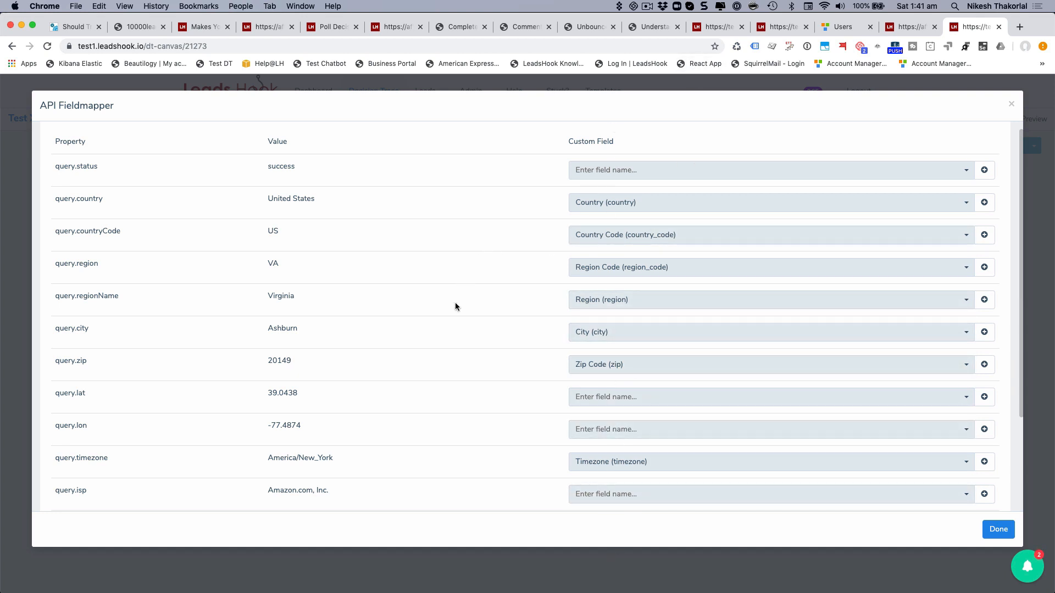
{"action": "scroll", "coordinate": [455, 307], "scroll_direction": "down", "scroll_amount": 1}
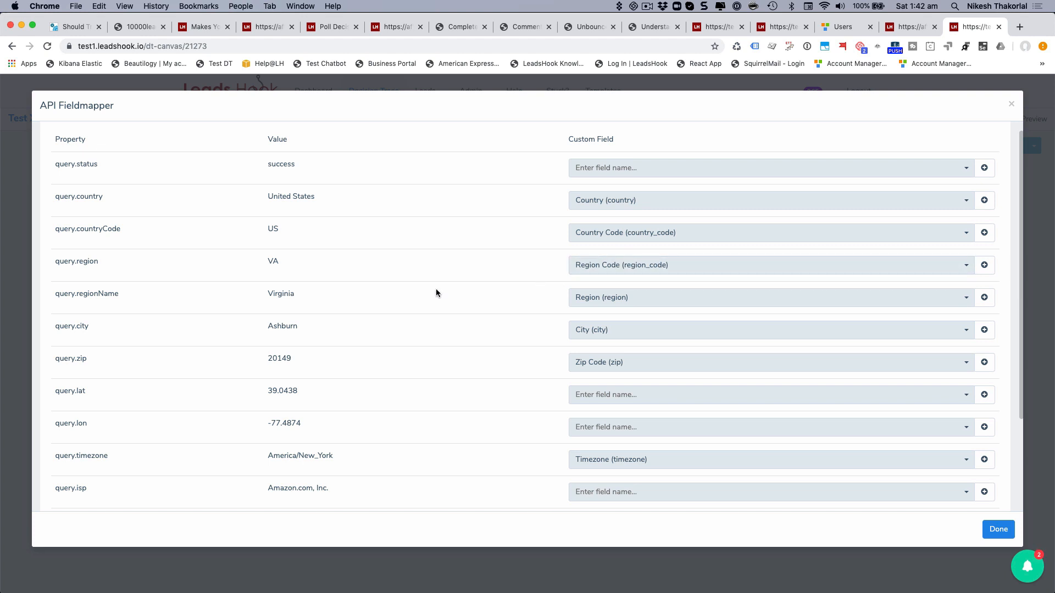
{"action": "scroll", "coordinate": [436, 288], "scroll_direction": "down", "scroll_amount": 1}
{"action": "scroll", "coordinate": [460, 275], "scroll_direction": "down", "scroll_amount": 3}
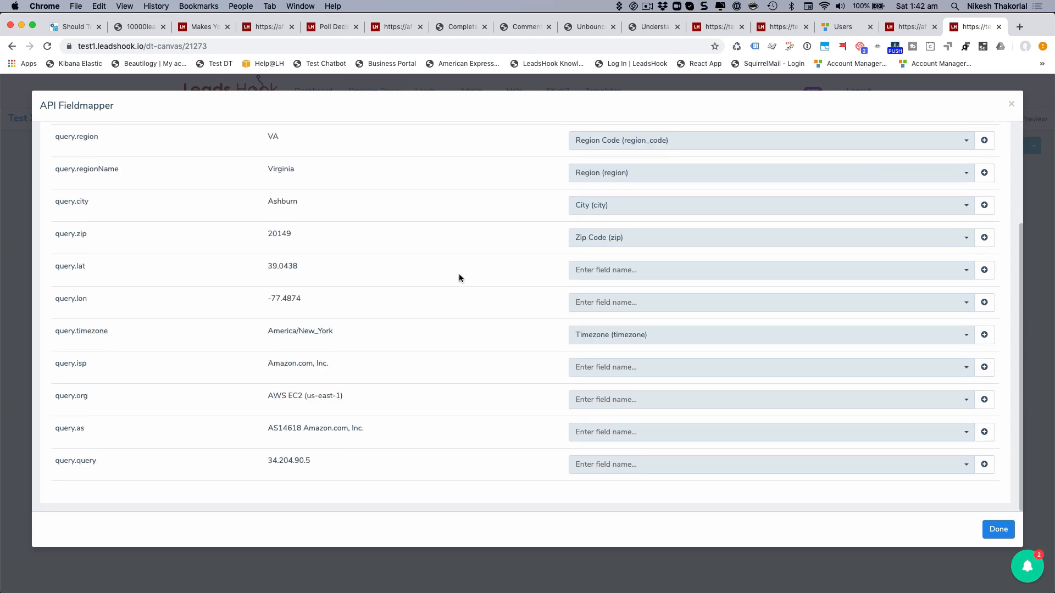
{"action": "scroll", "coordinate": [460, 274], "scroll_direction": "up", "scroll_amount": 5}
{"action": "scroll", "coordinate": [536, 231], "scroll_direction": "down", "scroll_amount": 3}
{"action": "scroll", "coordinate": [536, 231], "scroll_direction": "up", "scroll_amount": 3}
{"action": "scroll", "coordinate": [537, 231], "scroll_direction": "down", "scroll_amount": 3}
{"action": "scroll", "coordinate": [536, 235], "scroll_direction": "up", "scroll_amount": 3}
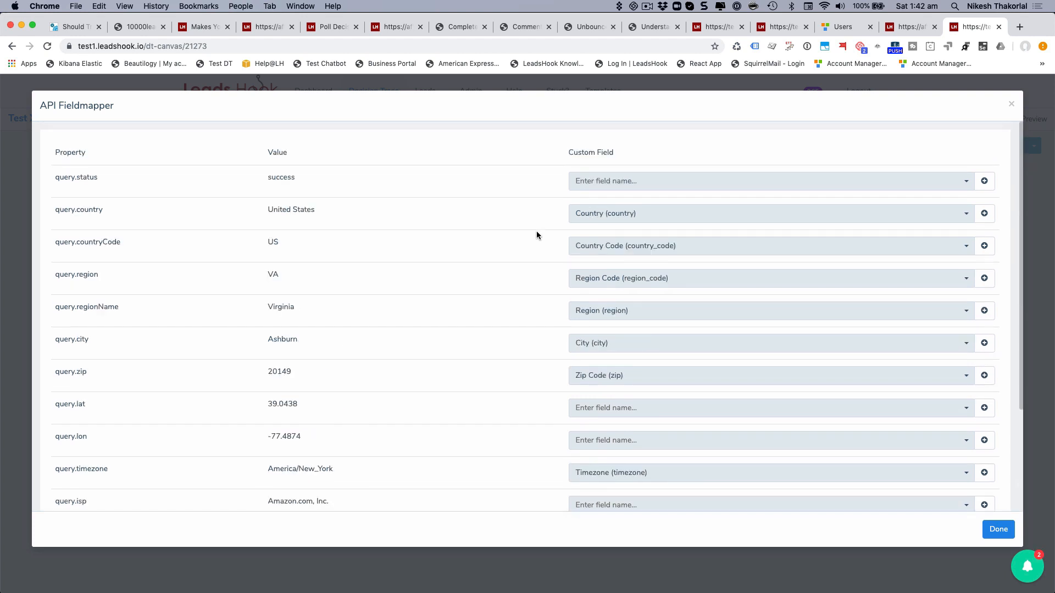
{"action": "left_click", "coordinate": [1012, 105]}
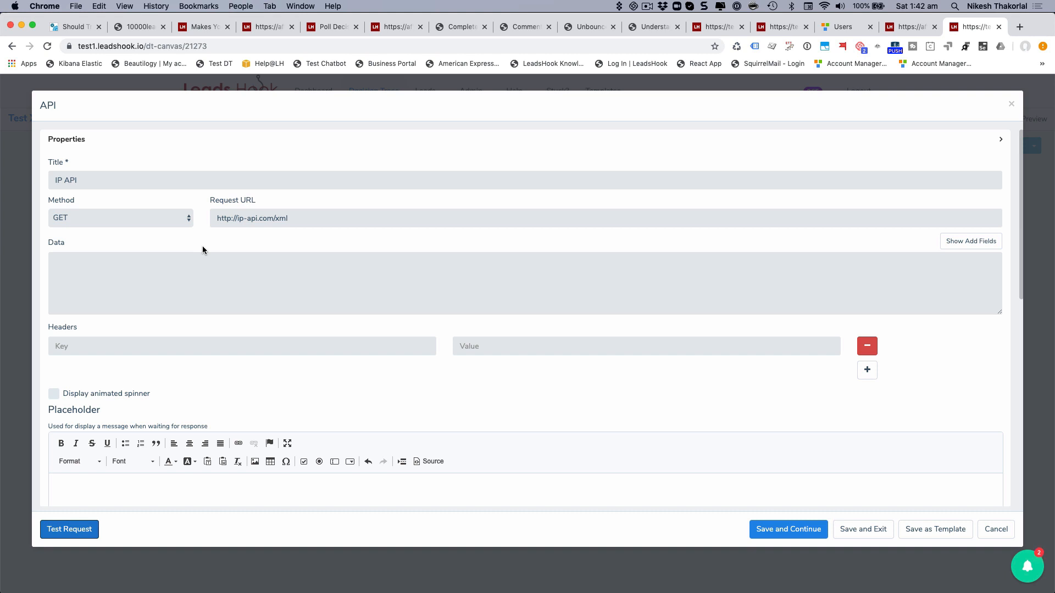
Run the IP API test request again and review the full list of returned field names and values.
{"action": "left_click", "coordinate": [74, 533]}
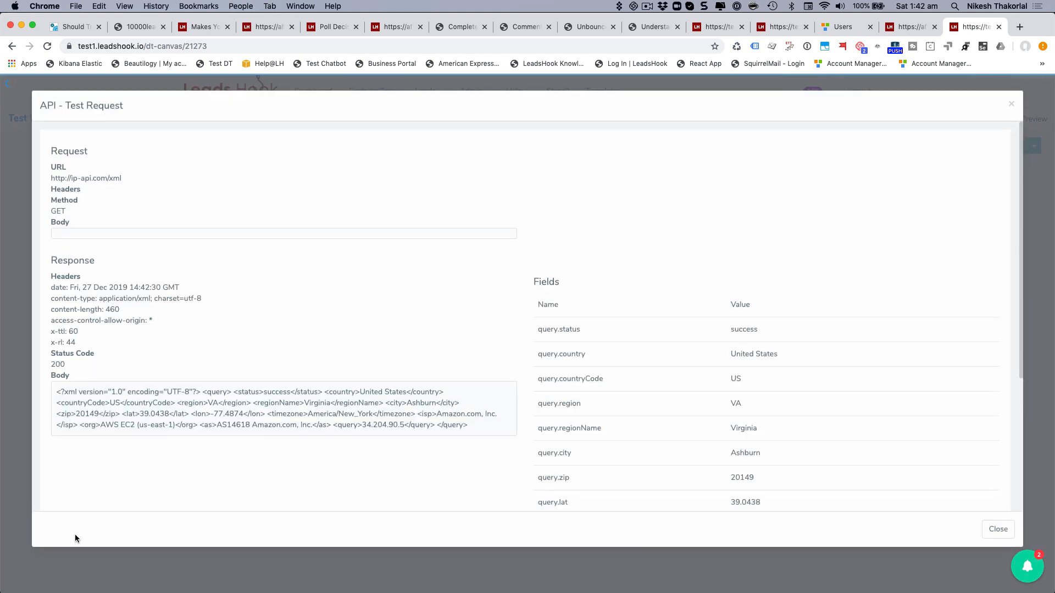
{"action": "scroll", "coordinate": [579, 355], "scroll_direction": "down", "scroll_amount": 4}
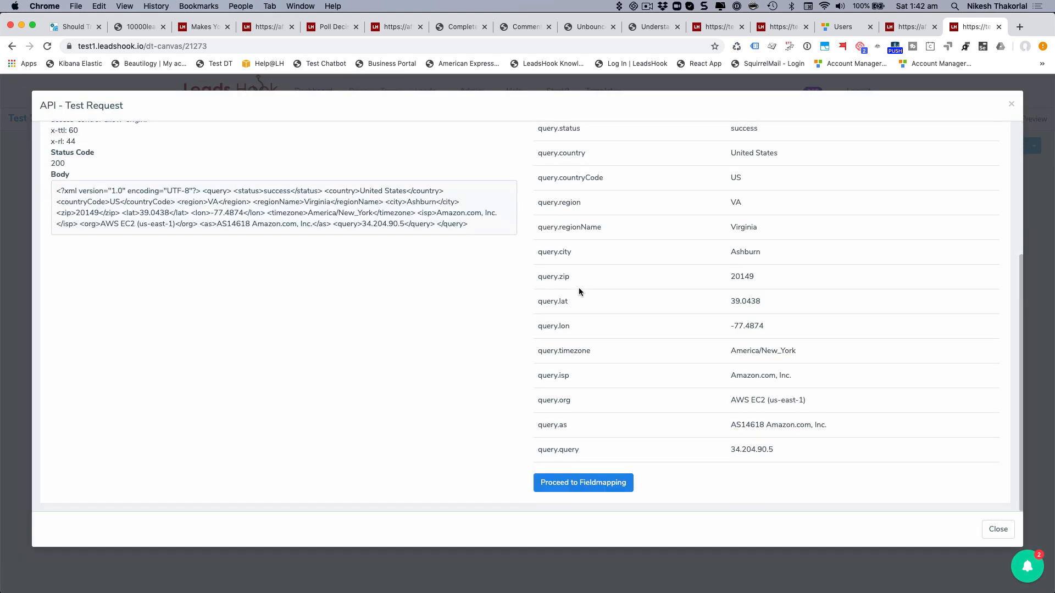
{"action": "scroll", "coordinate": [578, 275], "scroll_direction": "up", "scroll_amount": 4}
{"action": "scroll", "coordinate": [566, 461], "scroll_direction": "down", "scroll_amount": 3}
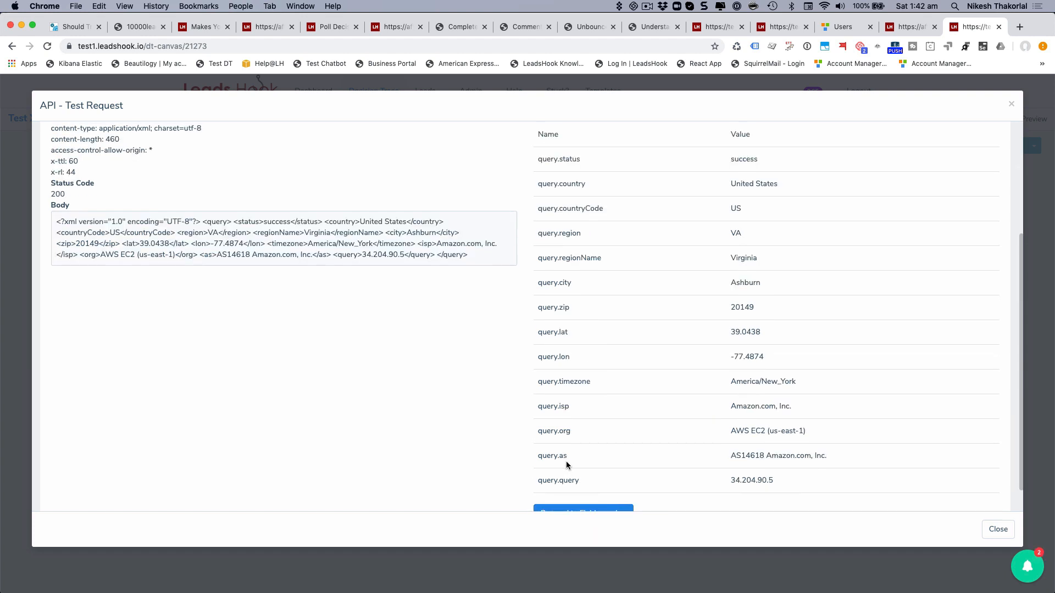
{"action": "scroll", "coordinate": [566, 464], "scroll_direction": "down", "scroll_amount": 1}
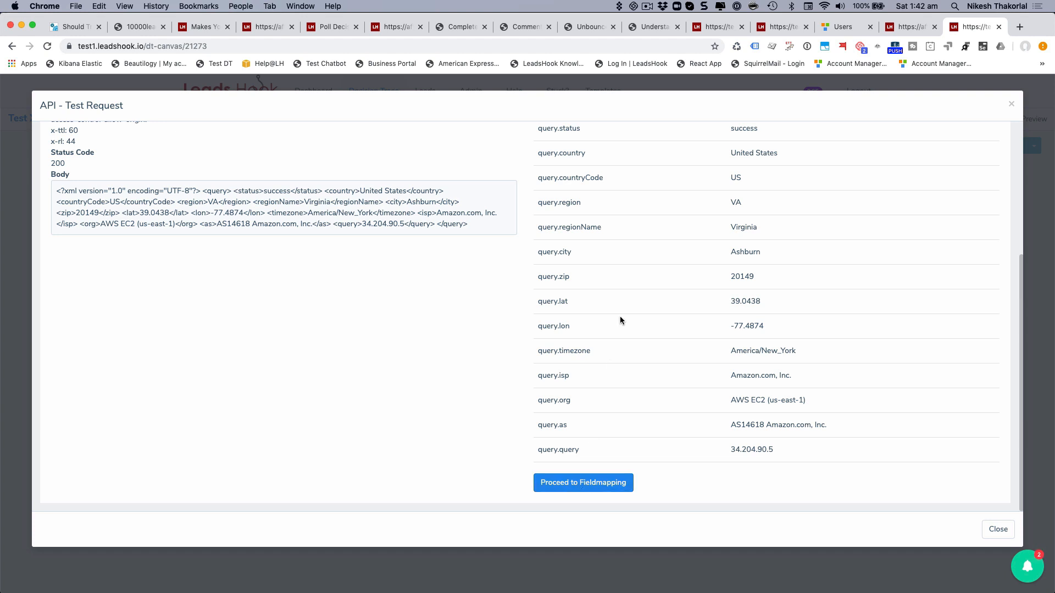
{"action": "scroll", "coordinate": [620, 321], "scroll_direction": "up", "scroll_amount": 1}
{"action": "scroll", "coordinate": [641, 312], "scroll_direction": "up", "scroll_amount": 5}
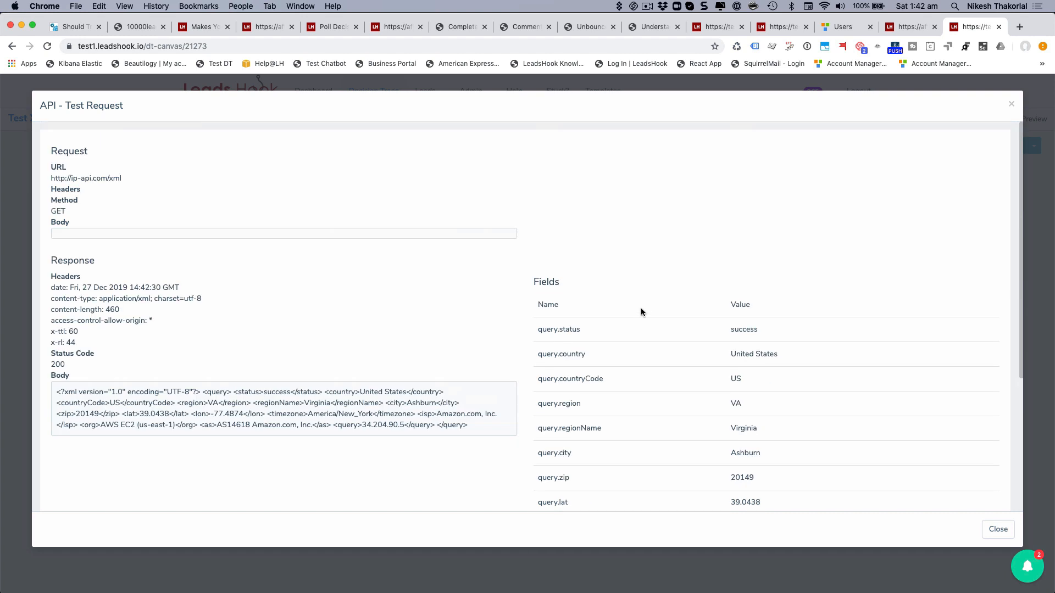
{"action": "scroll", "coordinate": [641, 312], "scroll_direction": "down", "scroll_amount": 5}
{"action": "scroll", "coordinate": [641, 310], "scroll_direction": "down", "scroll_amount": 1}
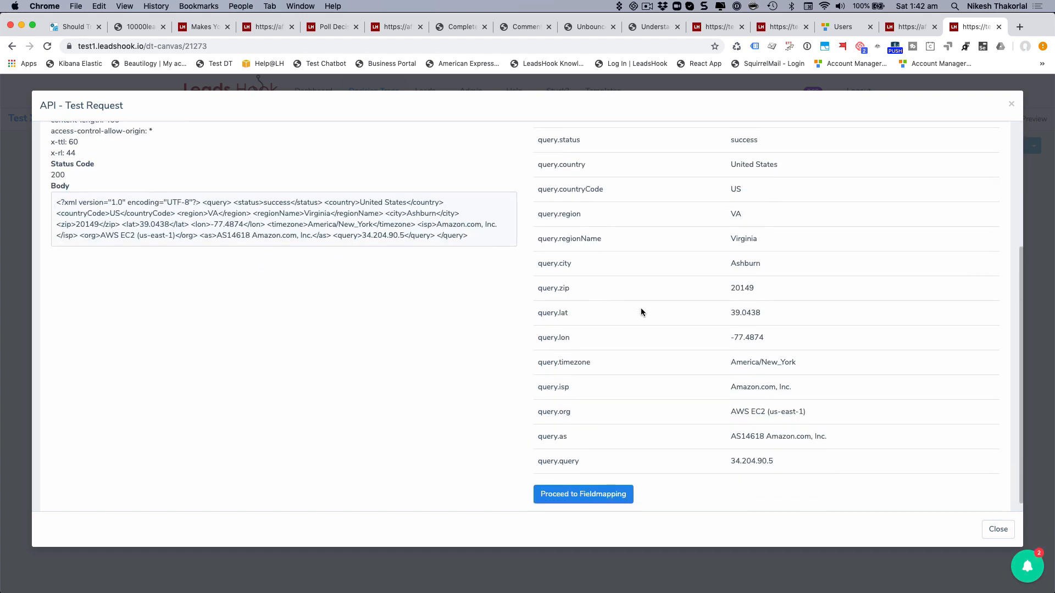
{"action": "scroll", "coordinate": [641, 312], "scroll_direction": "up", "scroll_amount": 1}
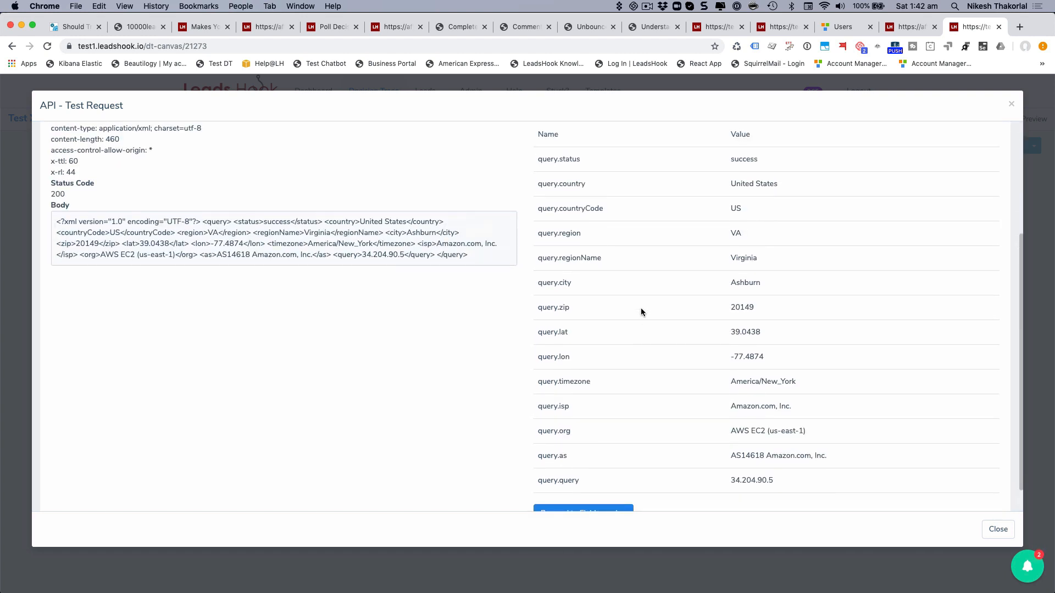
{"action": "scroll", "coordinate": [641, 312], "scroll_direction": "up", "scroll_amount": 1}
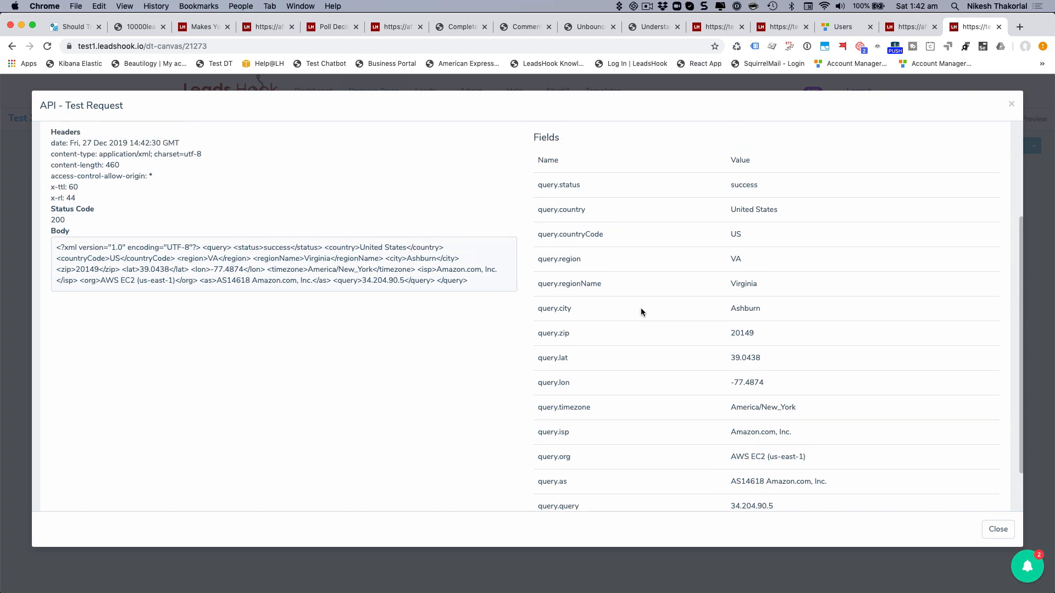
{"action": "scroll", "coordinate": [641, 312], "scroll_direction": "down", "scroll_amount": 3}
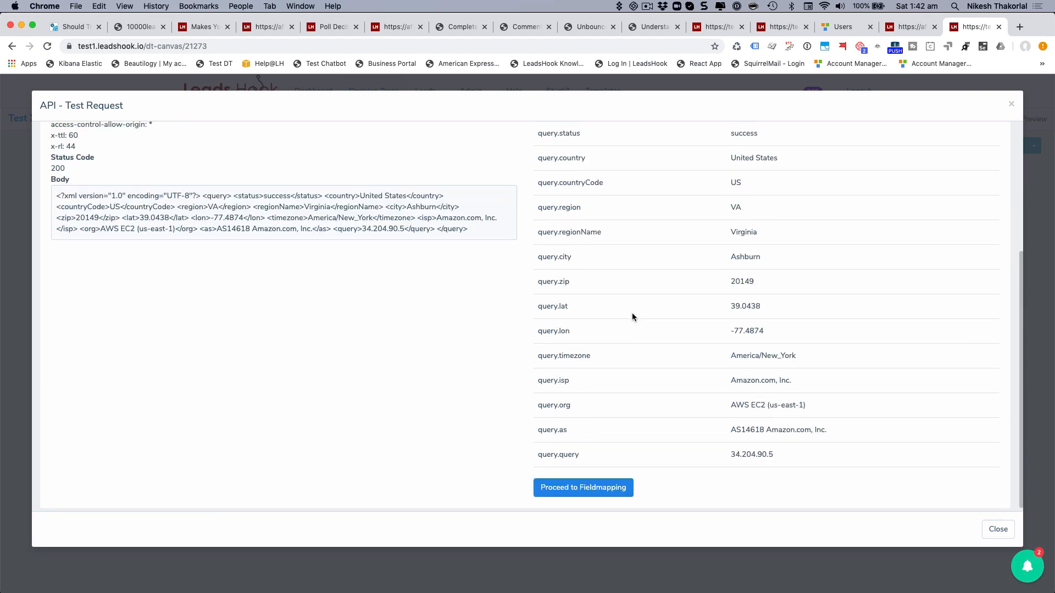